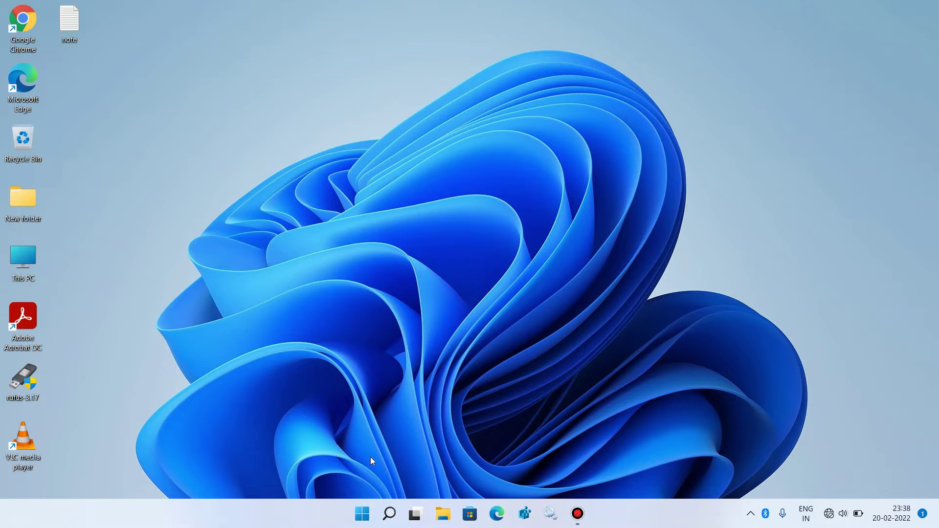
Open Device Manager from Start, expand Network adapters and select the Intel(R) Wireless-AC 9560.
right_click(363, 511)
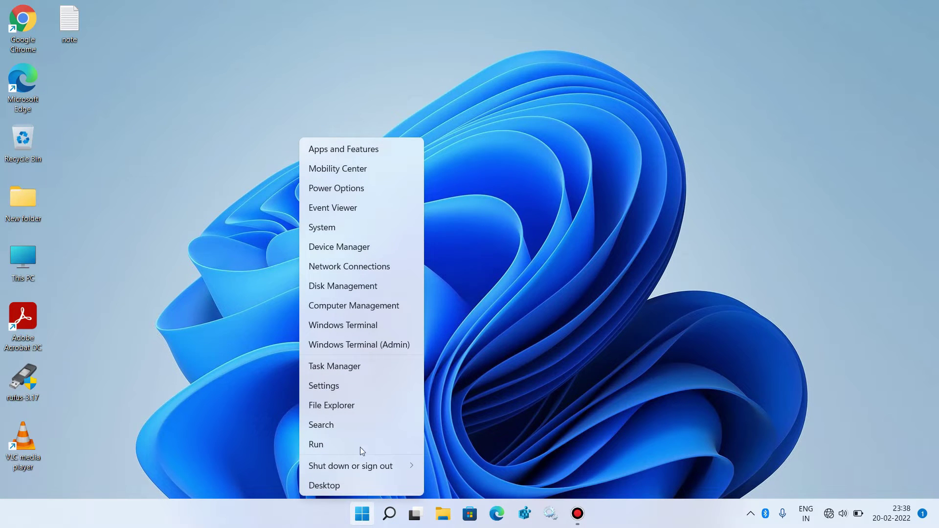
click(343, 251)
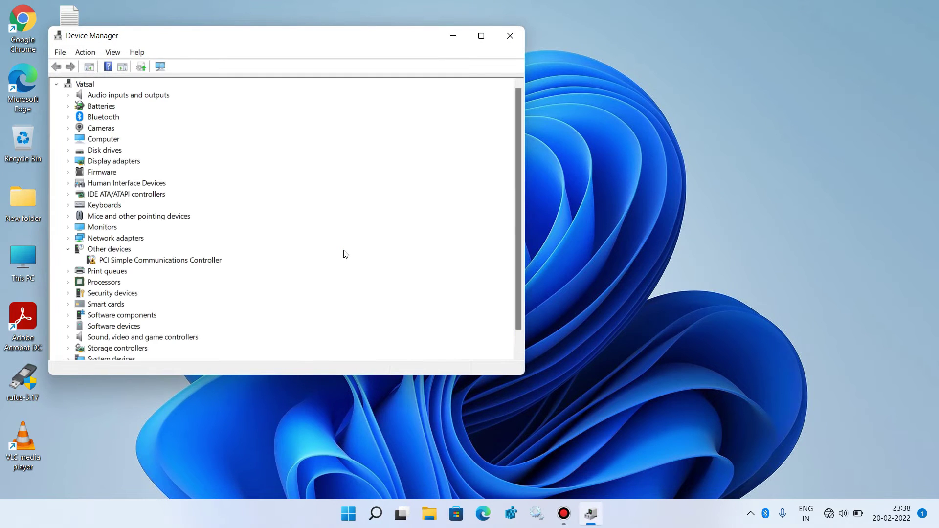
mouse_move(277, 37)
mouse_down()
mouse_move(428, 89)
mouse_move(417, 84)
mouse_up()
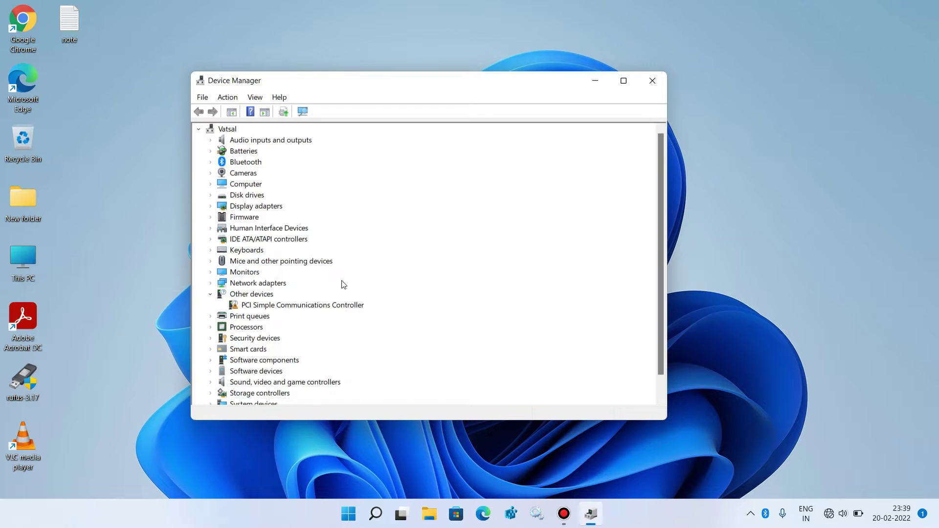
click(211, 294)
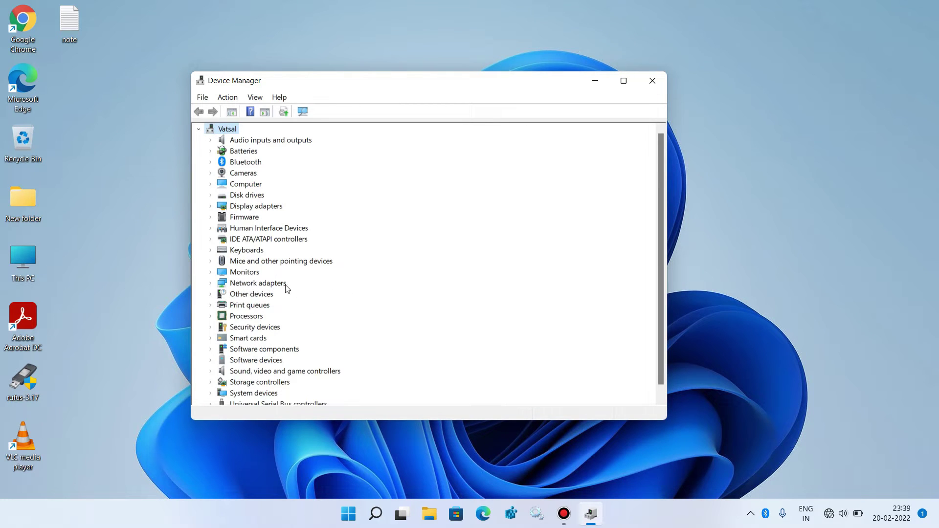
click(212, 283)
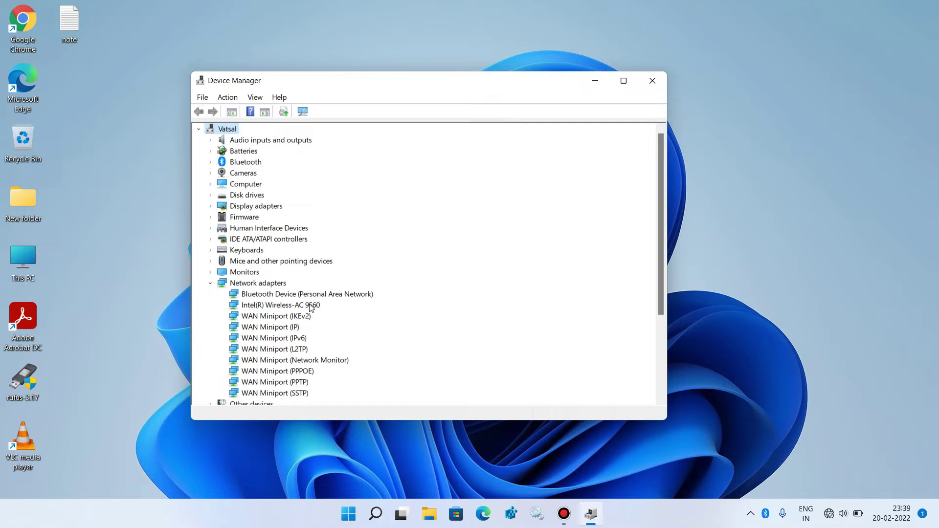
click(264, 308)
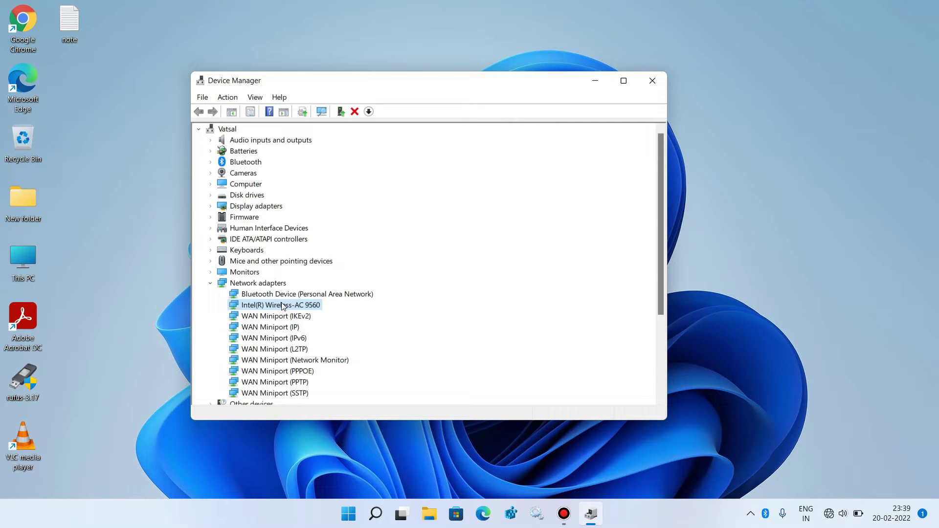
Reinstall the Intel(R) Wireless-AC 9560 driver, picking the Intel model from drivers on this computer.
right_click(282, 307)
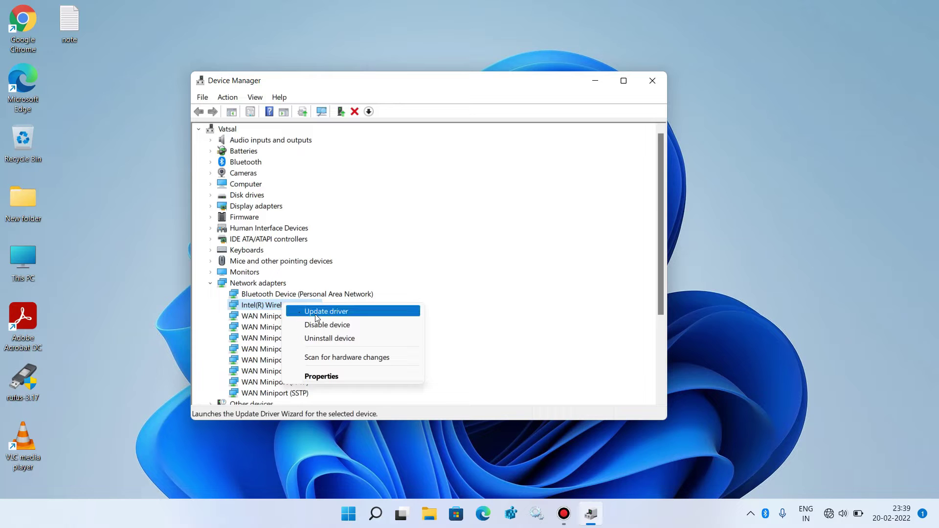
click(315, 315)
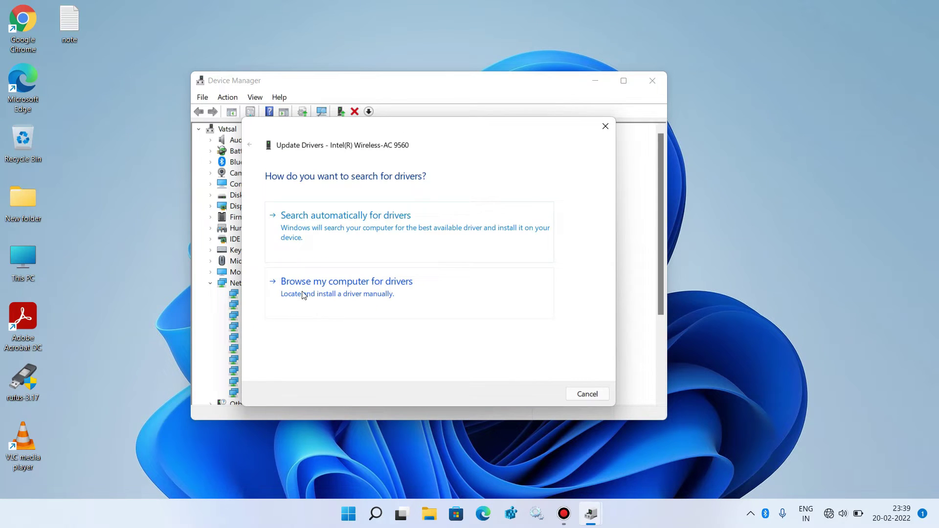
click(368, 293)
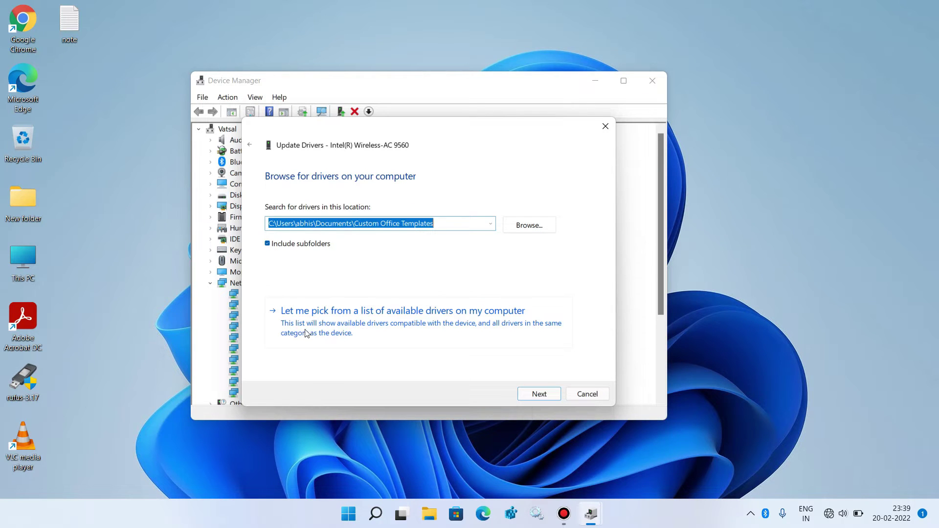
click(372, 326)
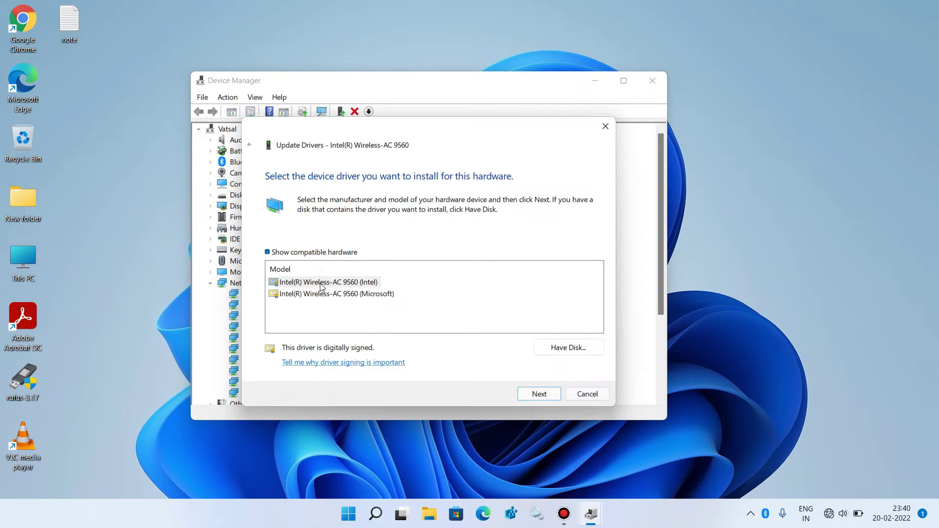
click(323, 285)
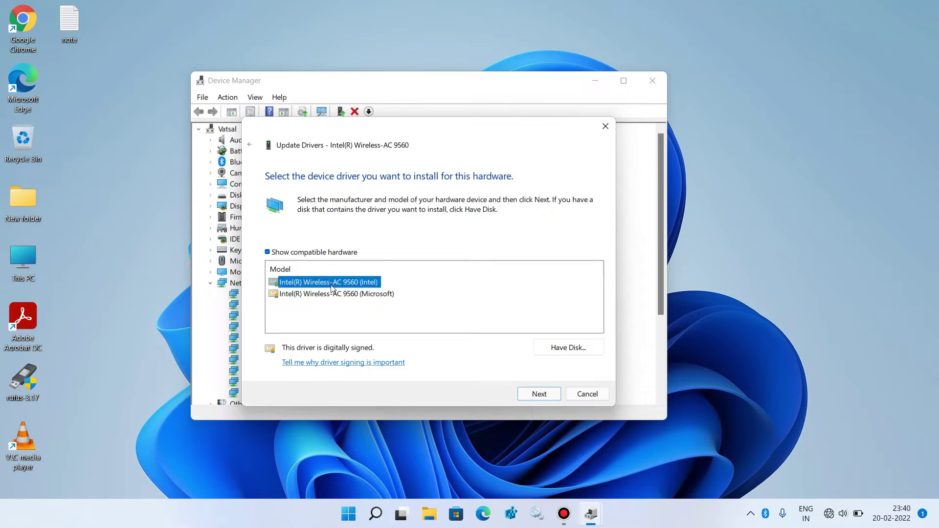
click(538, 394)
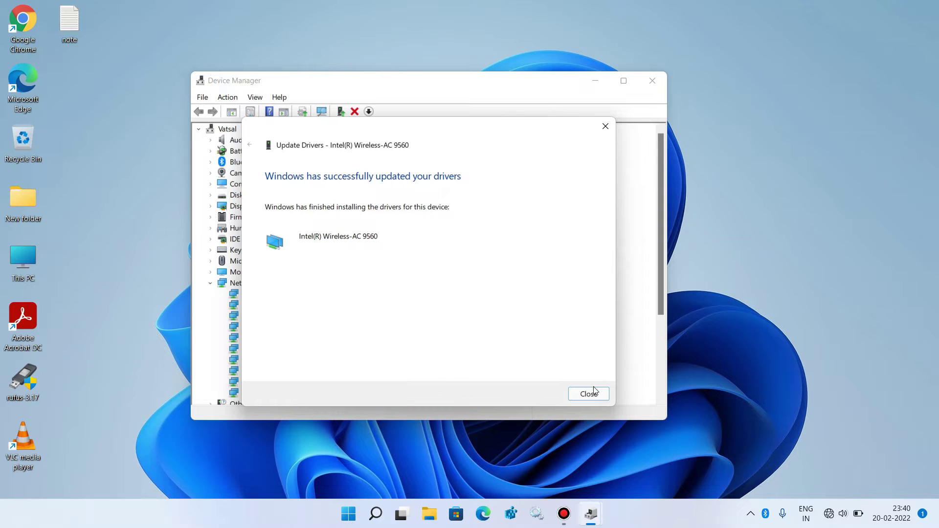
click(589, 393)
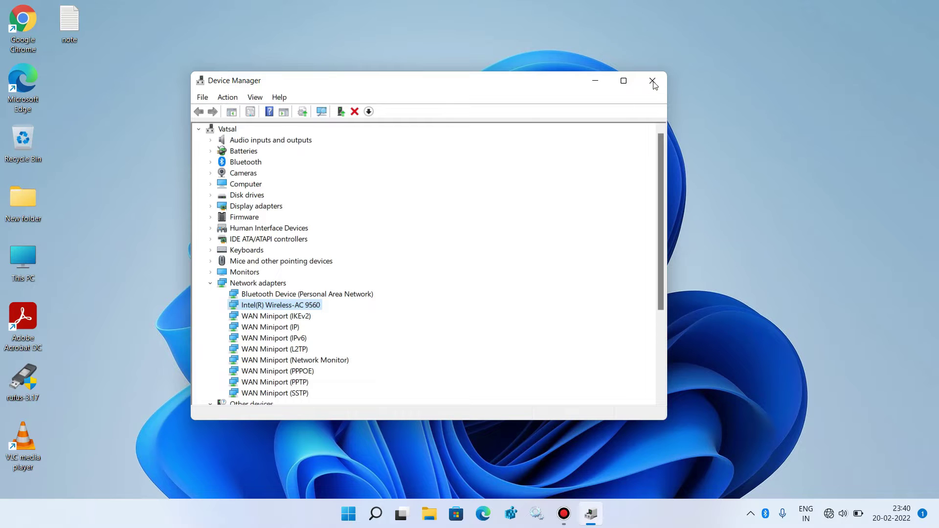
Close Device Manager and launch the Services app through a Windows search for 'services'.
click(652, 80)
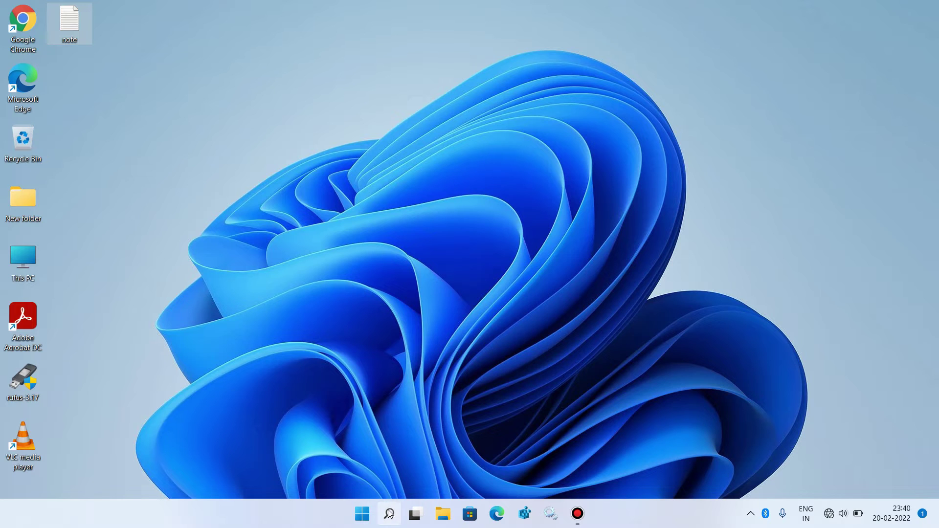
key(super+s)
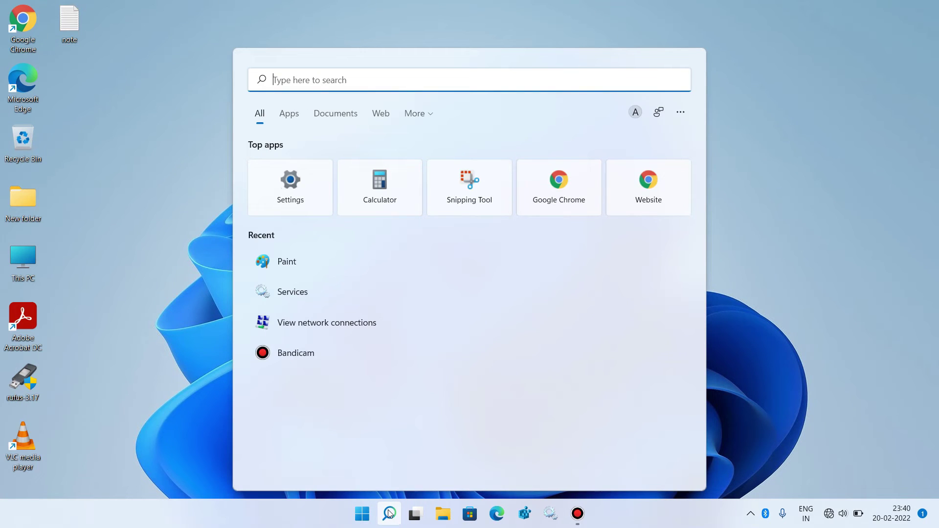
text(se)
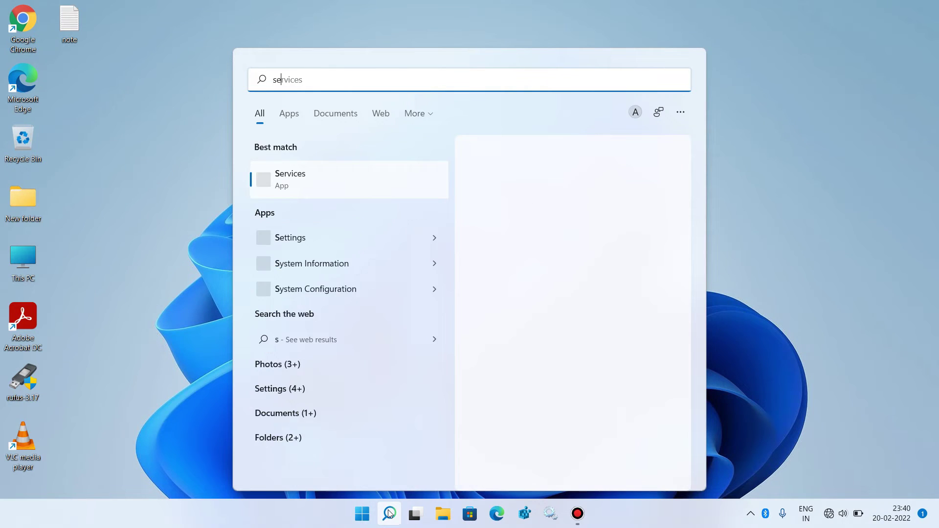
text(rvices)
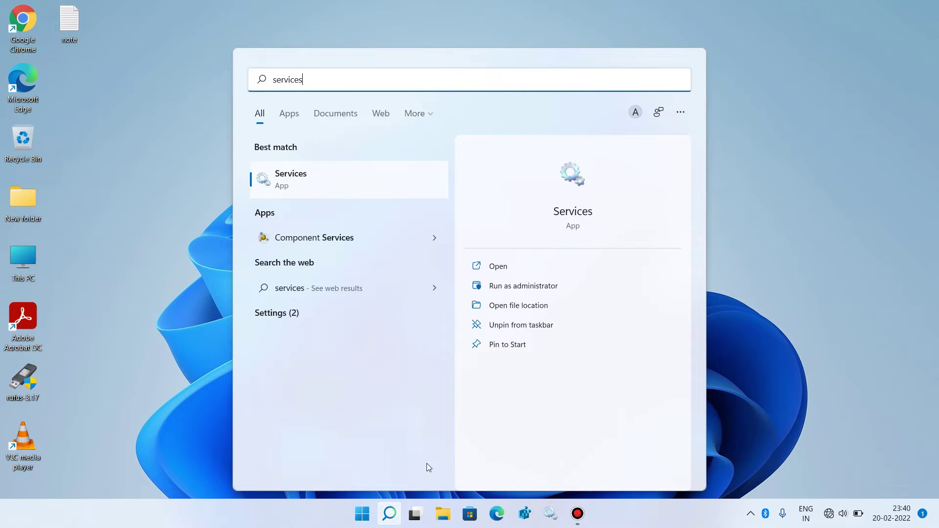
click(338, 181)
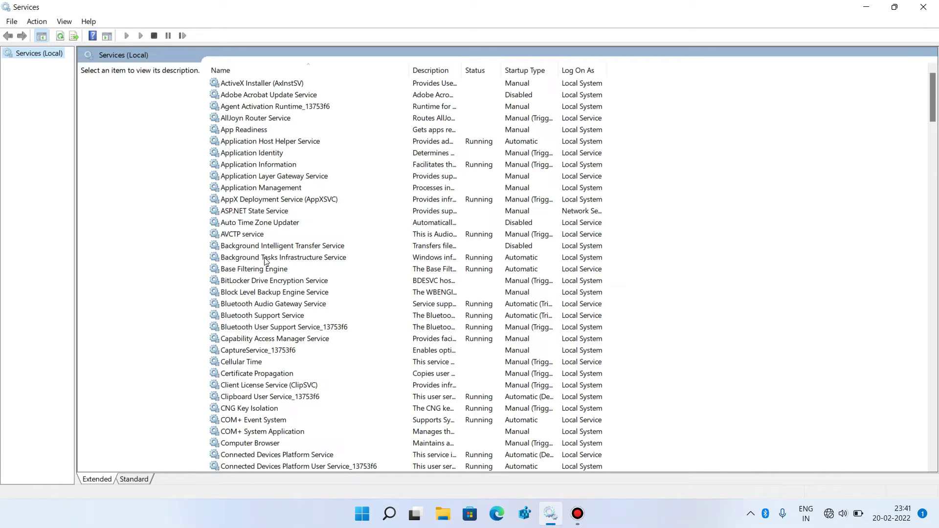
Set WLAN AutoConfig's startup type to Automatic, apply it, and start the service.
click(261, 270)
text(wl)
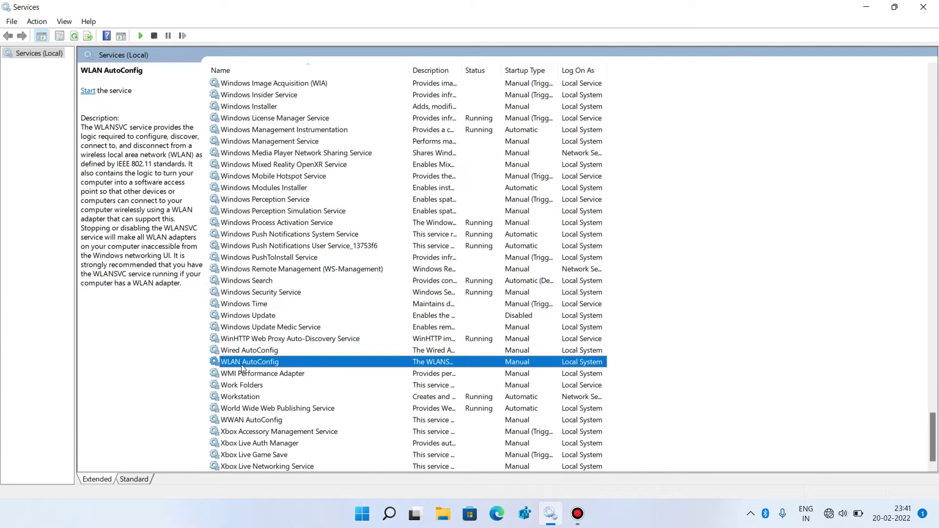
right_click(274, 365)
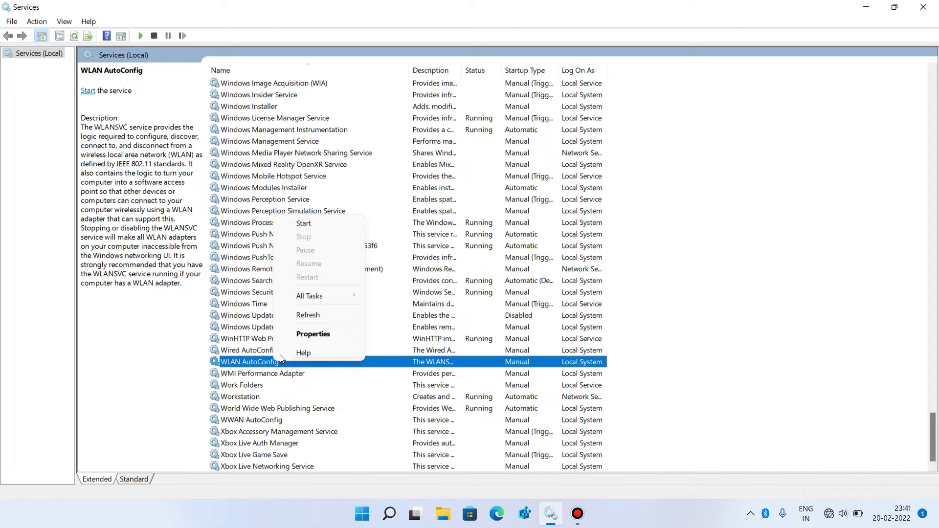
click(312, 335)
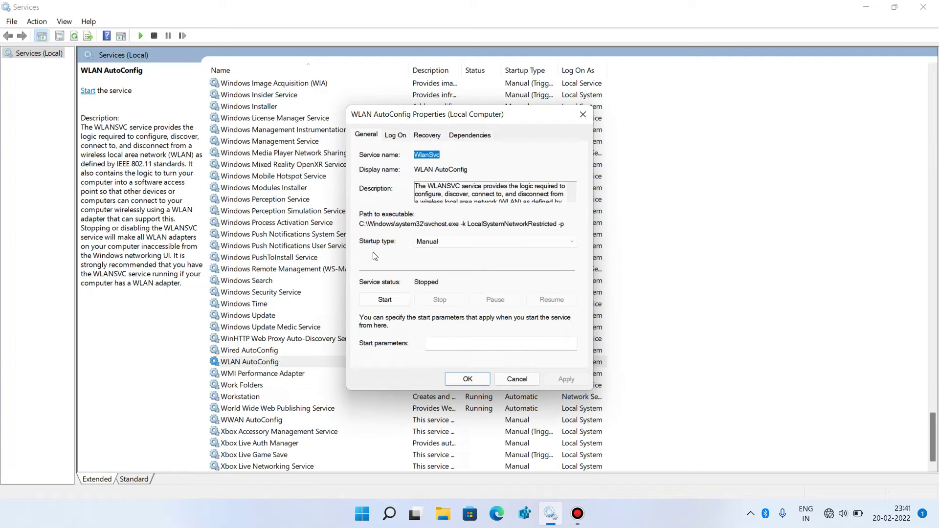
click(427, 242)
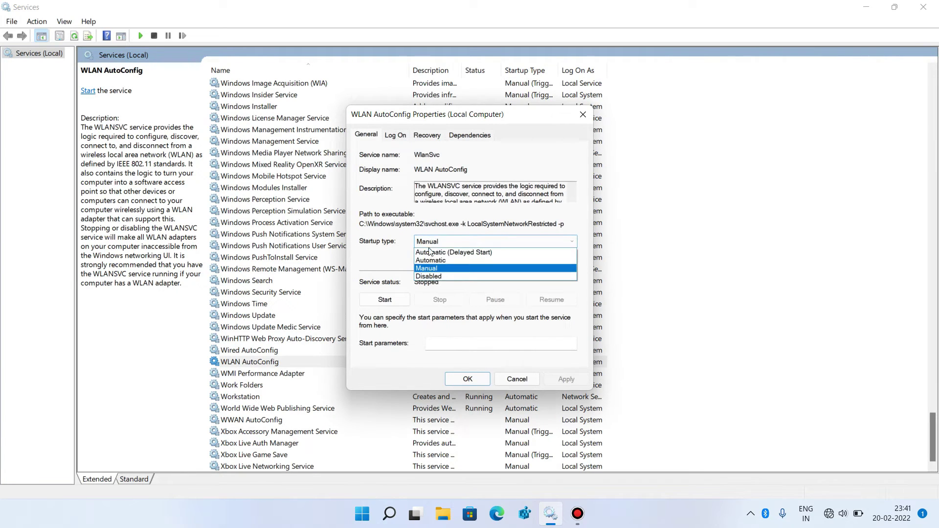
click(434, 262)
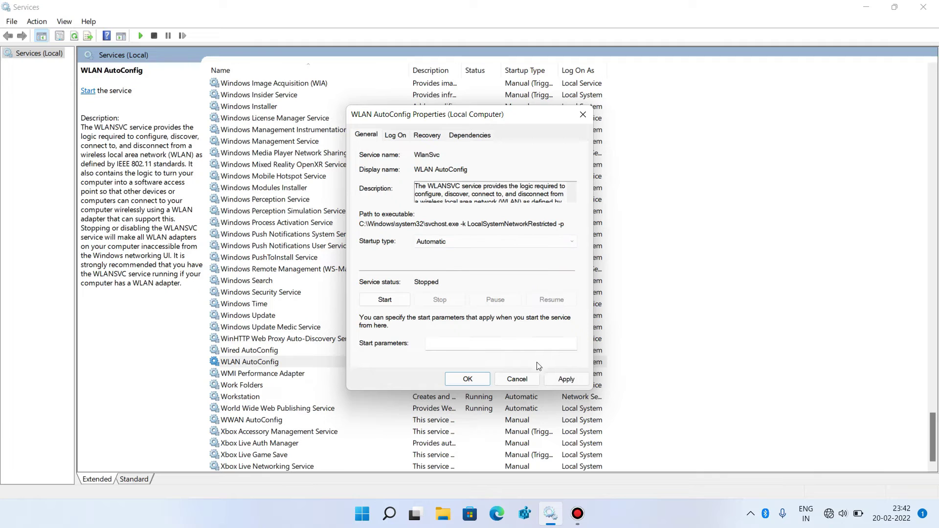
click(565, 378)
click(385, 301)
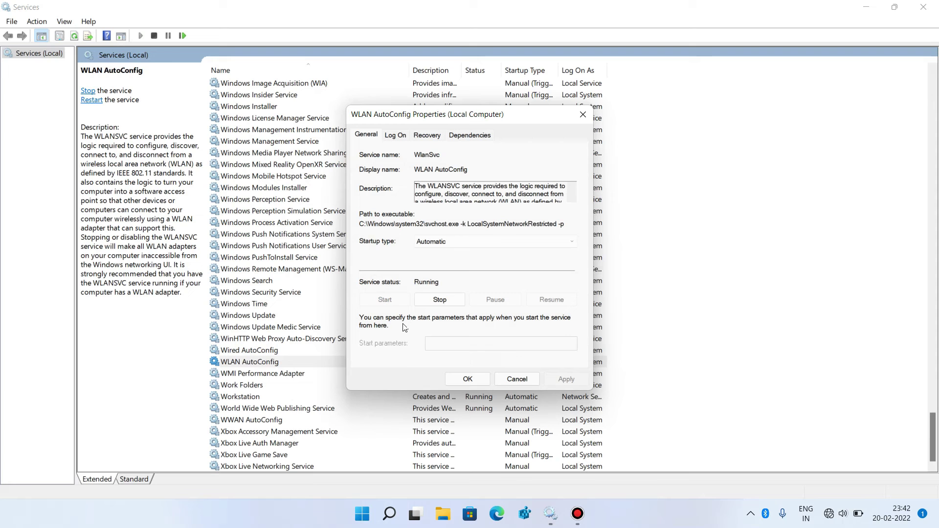
click(468, 379)
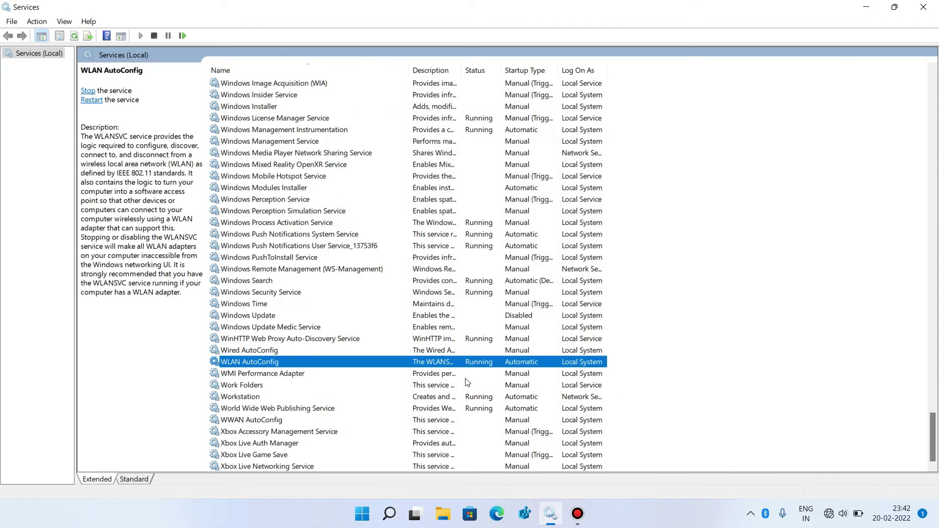
Review the desktop note listing four services to check, then close it and the Services window.
click(550, 513)
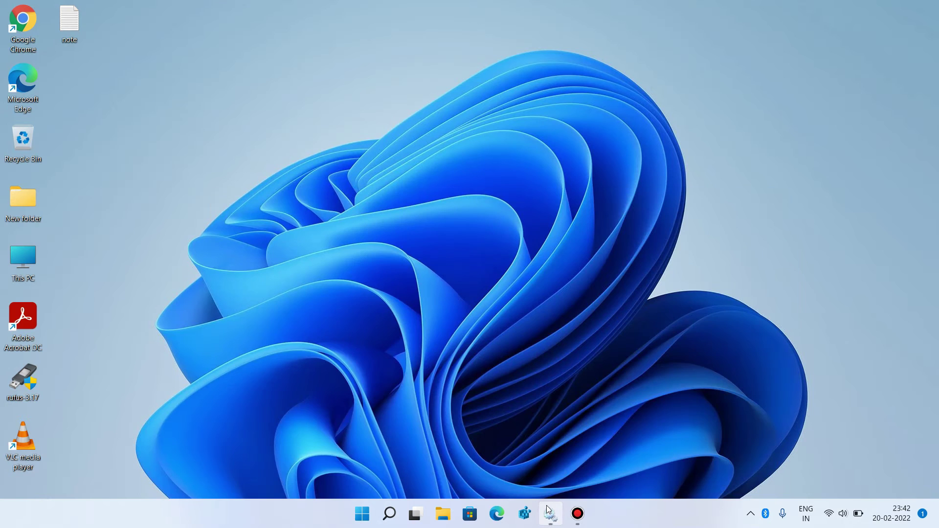
double_click(69, 32)
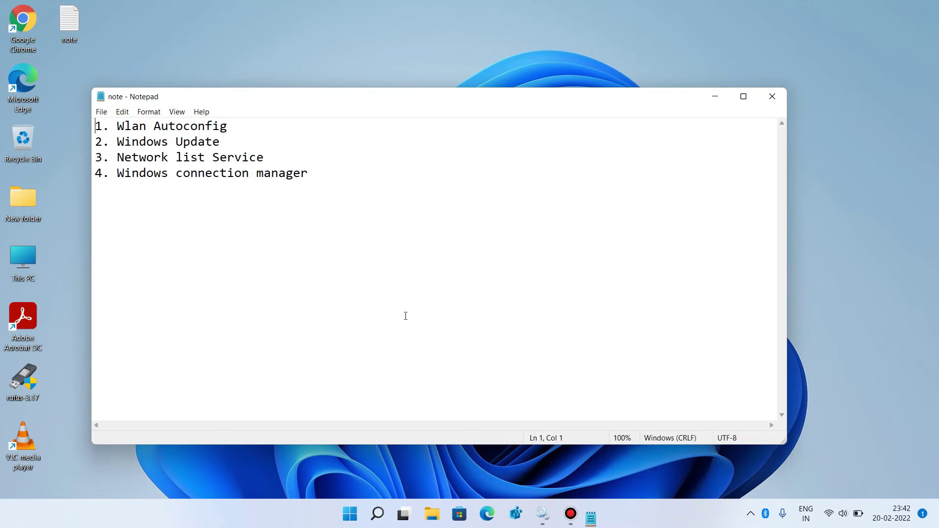
click(537, 515)
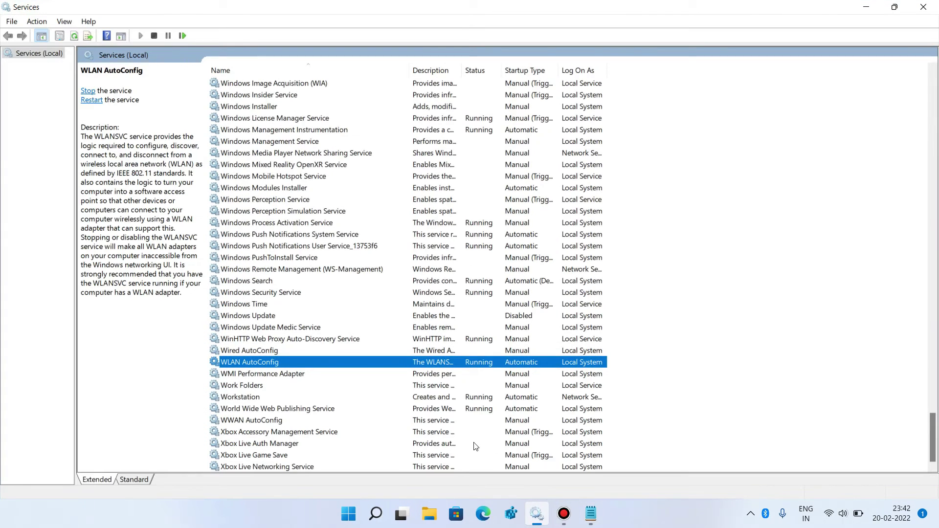
click(593, 516)
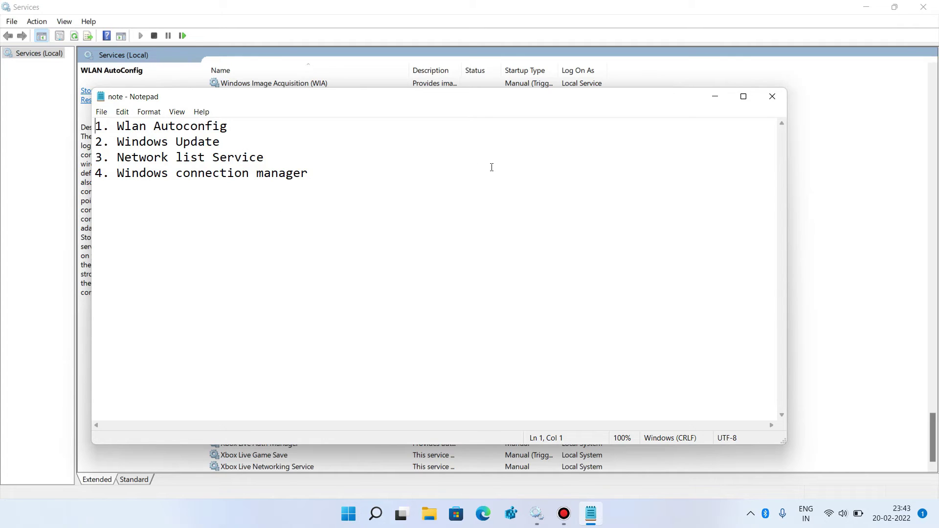
click(772, 96)
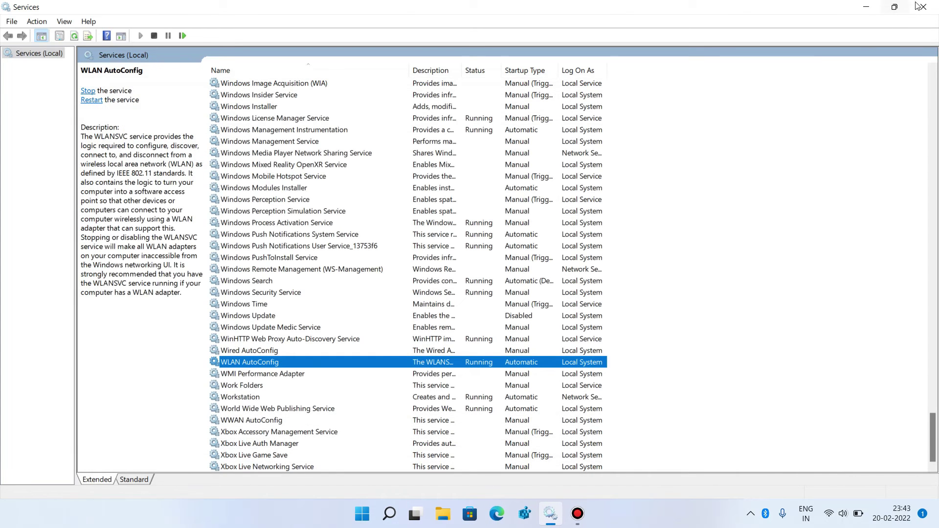
click(921, 7)
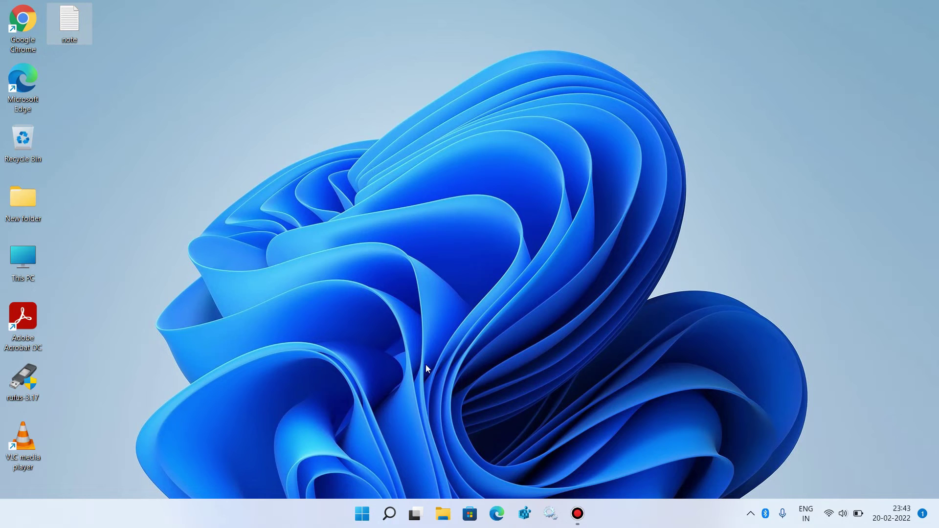
Search for cmd and run Command Prompt as administrator.
click(390, 514)
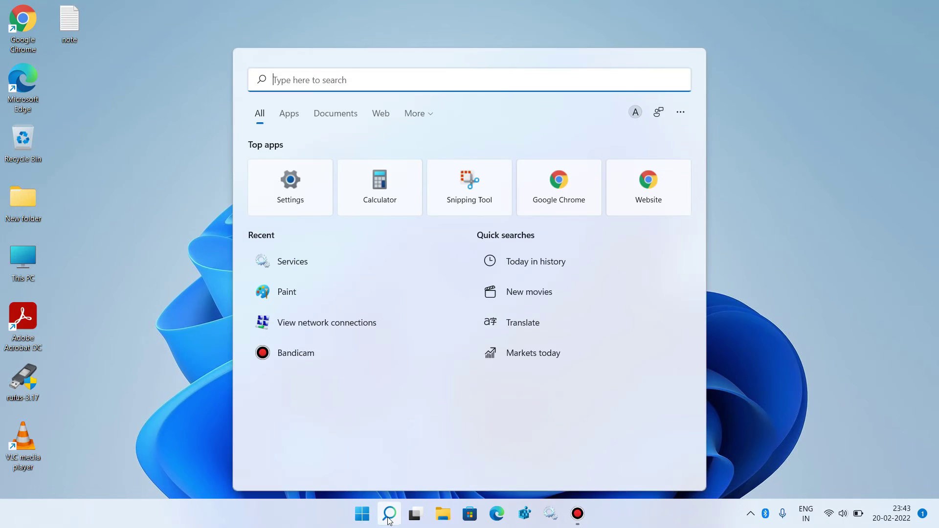
text(cmd)
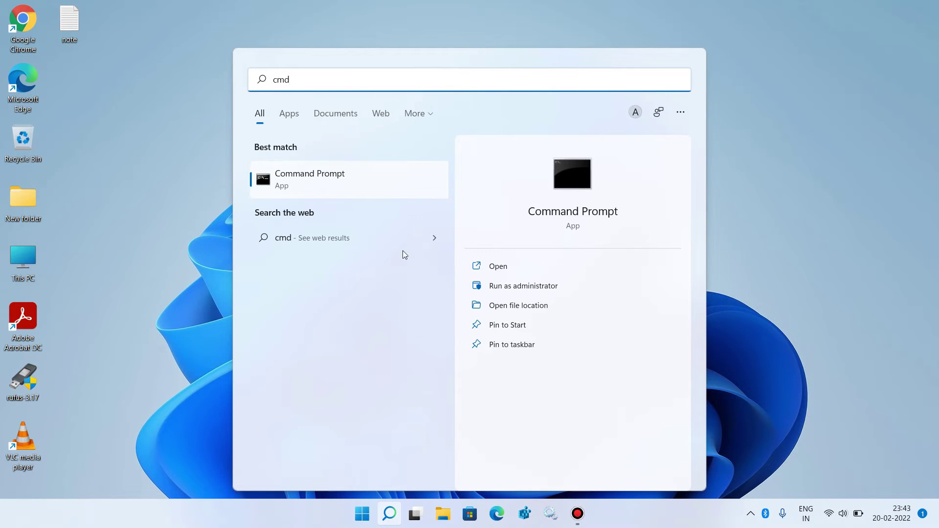
click(361, 187)
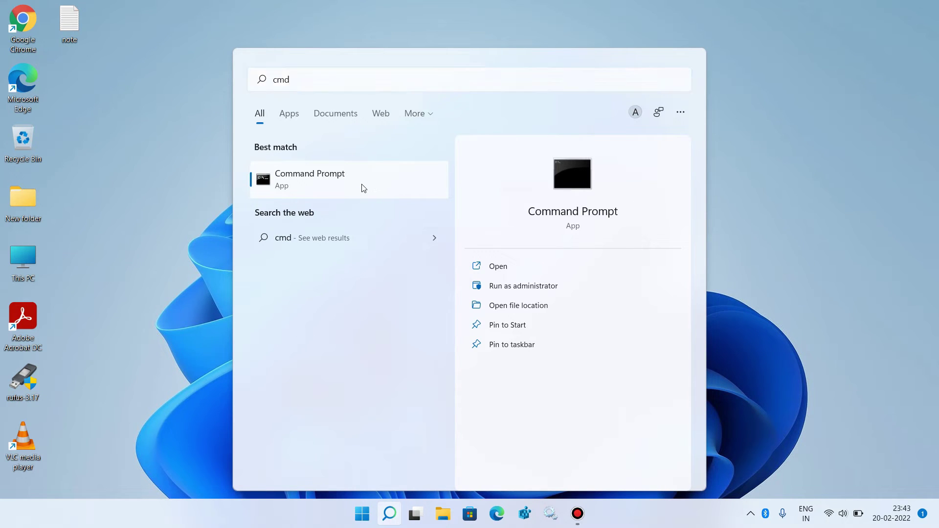
right_click(361, 187)
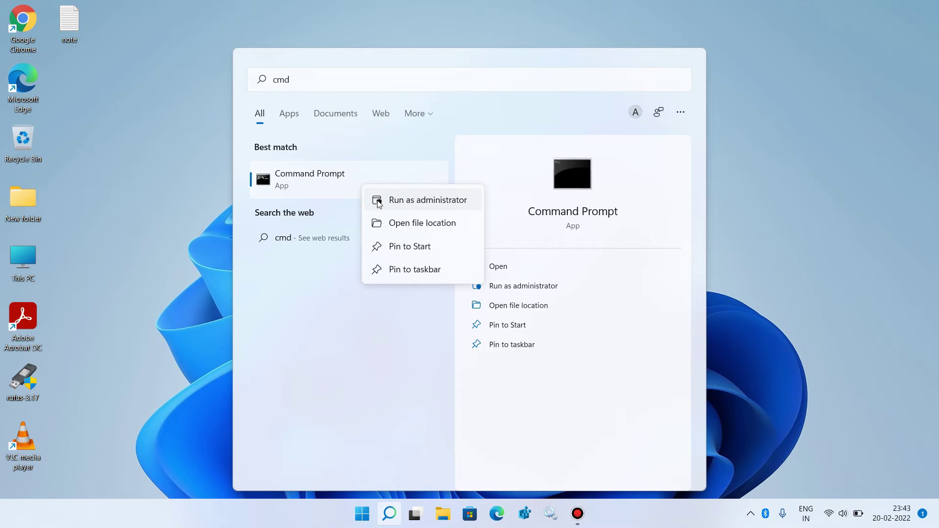
click(417, 204)
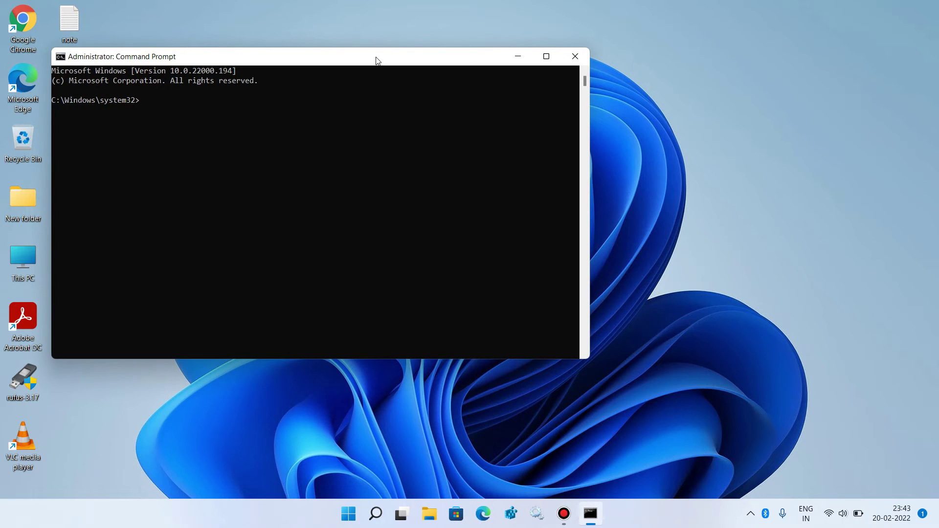
Centre the Command Prompt window and run 'netsh winsock reset'.
drag(377, 58, 520, 90)
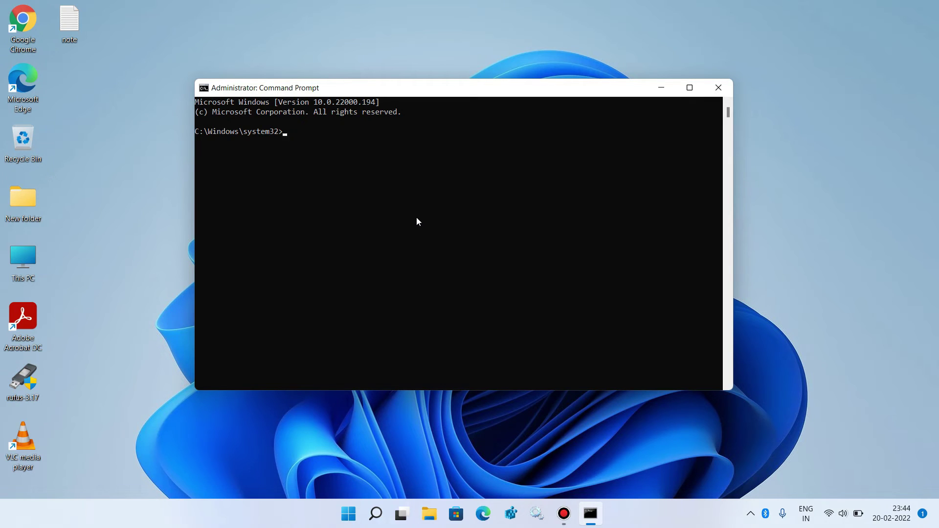
text(netsh )
text(winsock )
text(reset)
key(Return)
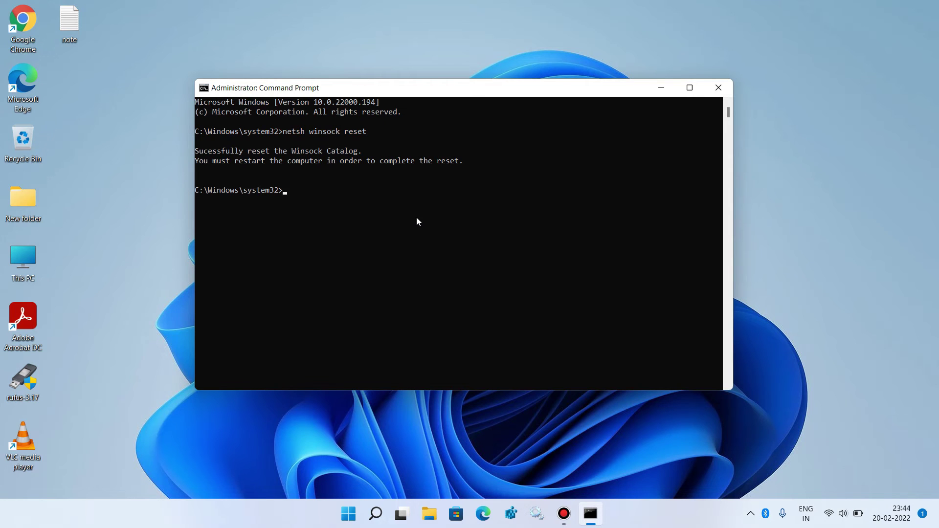
text(netsh)
text( int)
text( ip re)
text(set r)
text(est)
Run 'netsh int ip reset resetlog.txt', fixing a typo before executing it.
key(BackSpace)
text(etlog.txt)
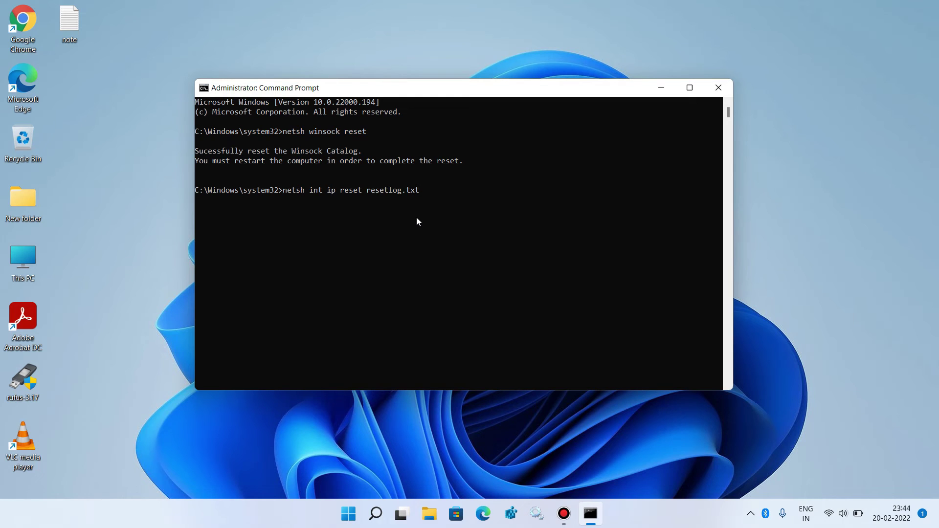
key(Return)
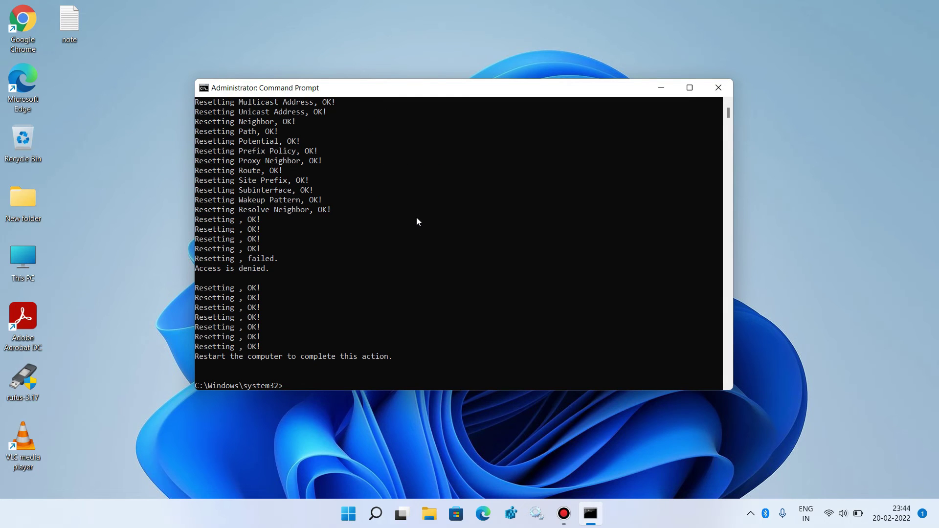
scroll(416, 217, down, 2)
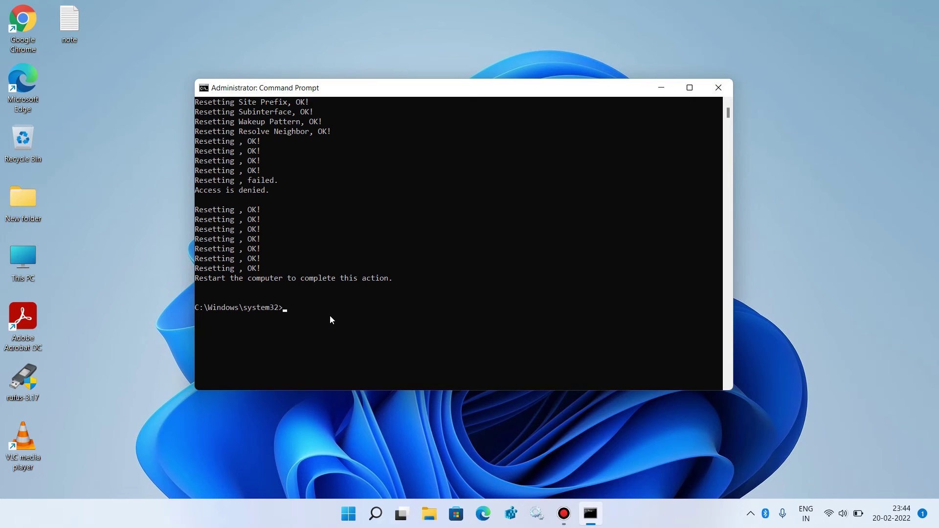
text(ipcon)
text(ushdns)
Run 'ipconfig /flushdns', then enter 'exit' to close the administrator console.
key(Return)
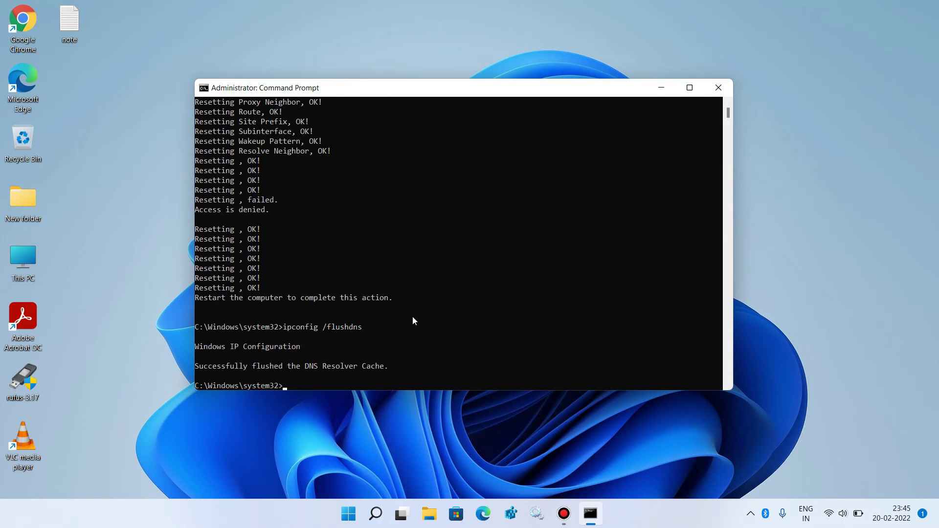
scroll(412, 316, down, 2)
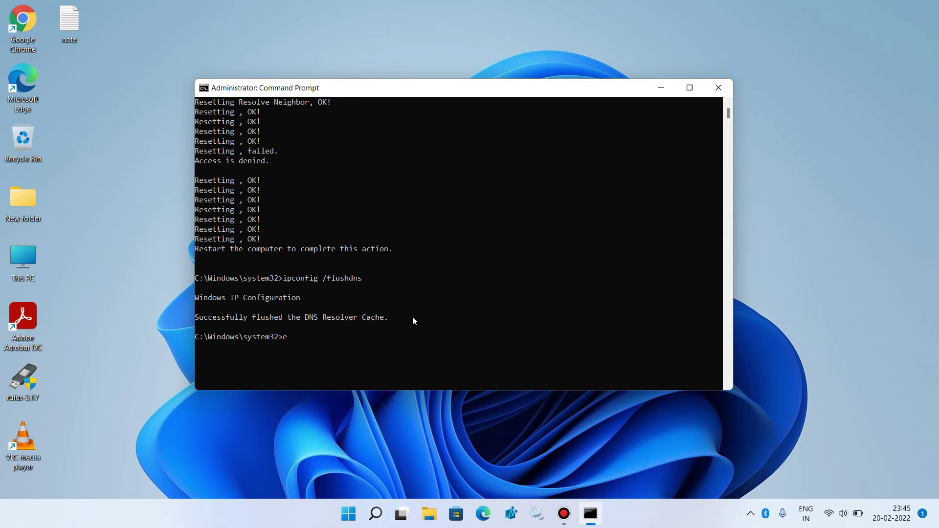
text(exit)
key(Return)
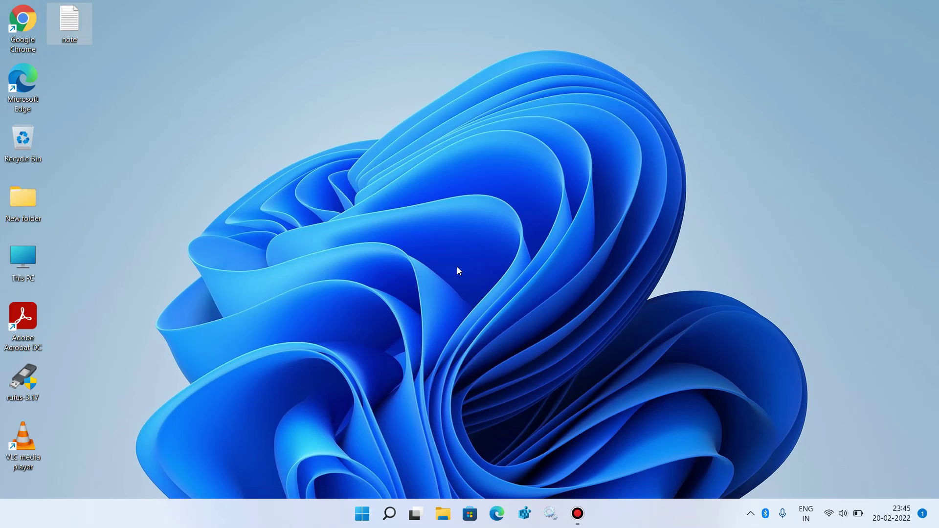
Search Windows for 'view network connections' and open the View network connections result.
click(390, 513)
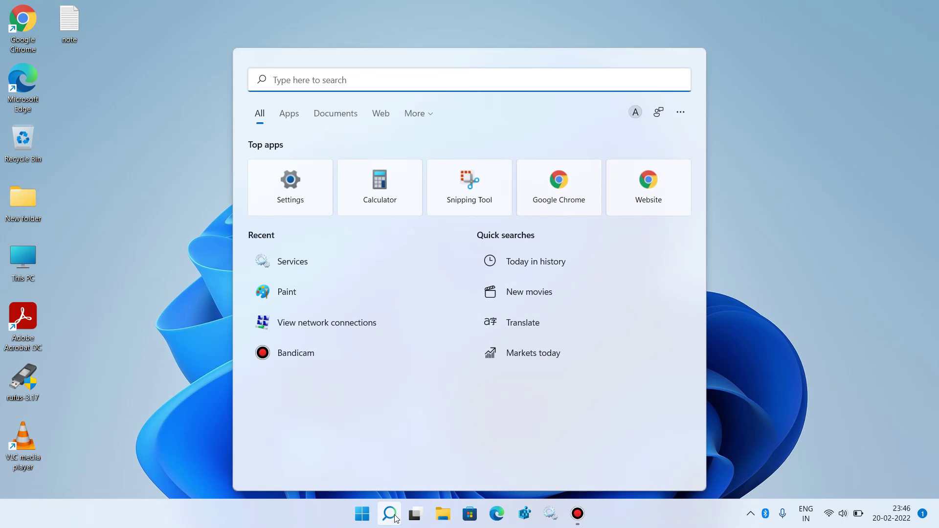
text(view)
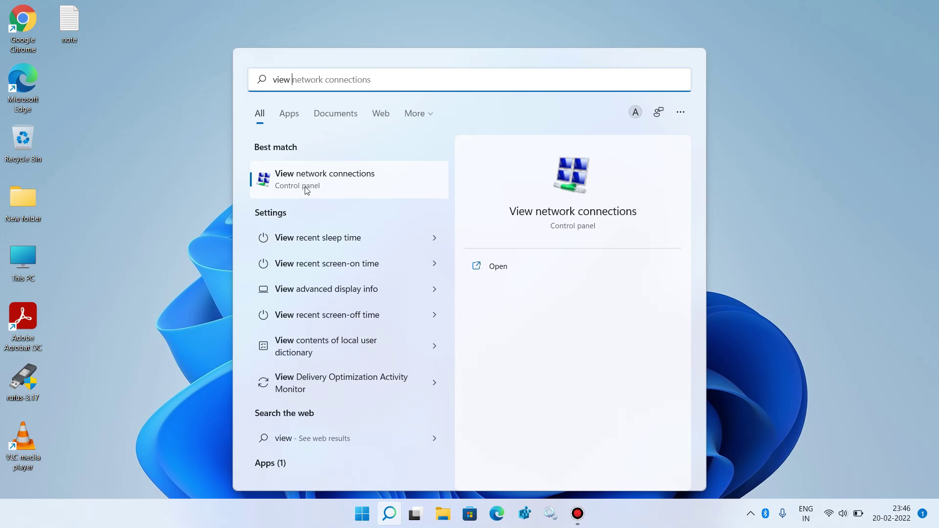
click(349, 187)
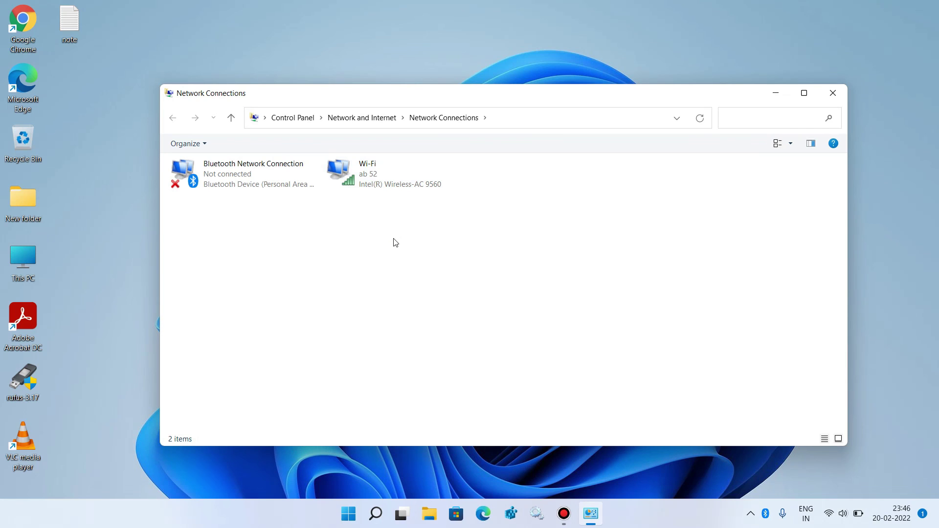
Disable the Wi-Fi adapter, then re-enable it so it reconnects to the ab 52 network.
click(409, 173)
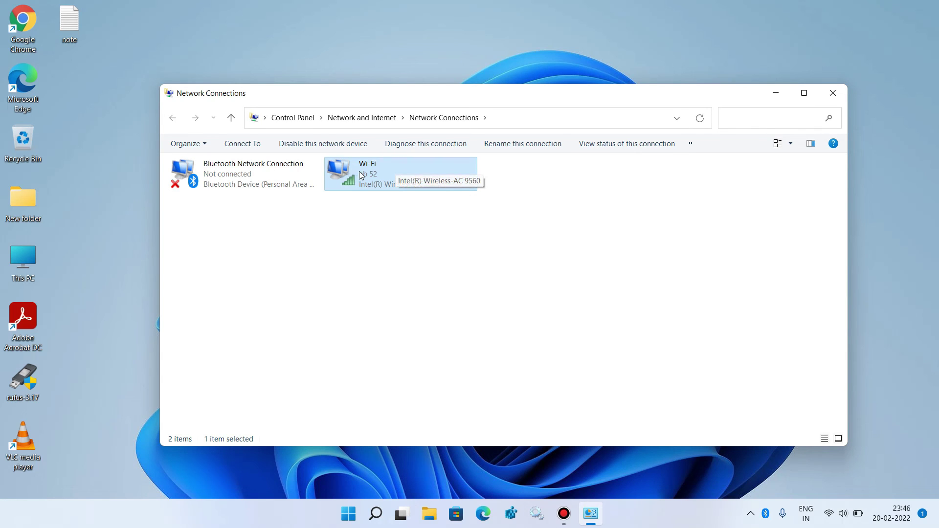
right_click(393, 168)
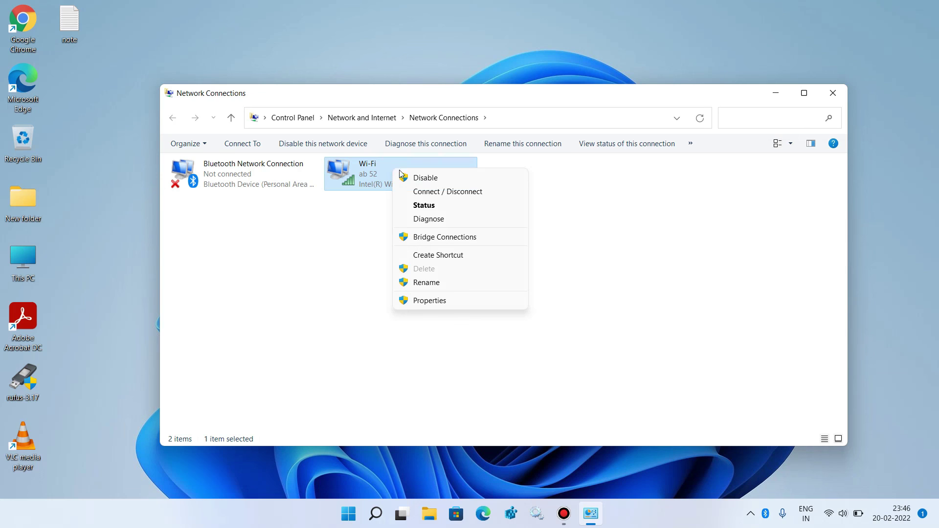
click(436, 179)
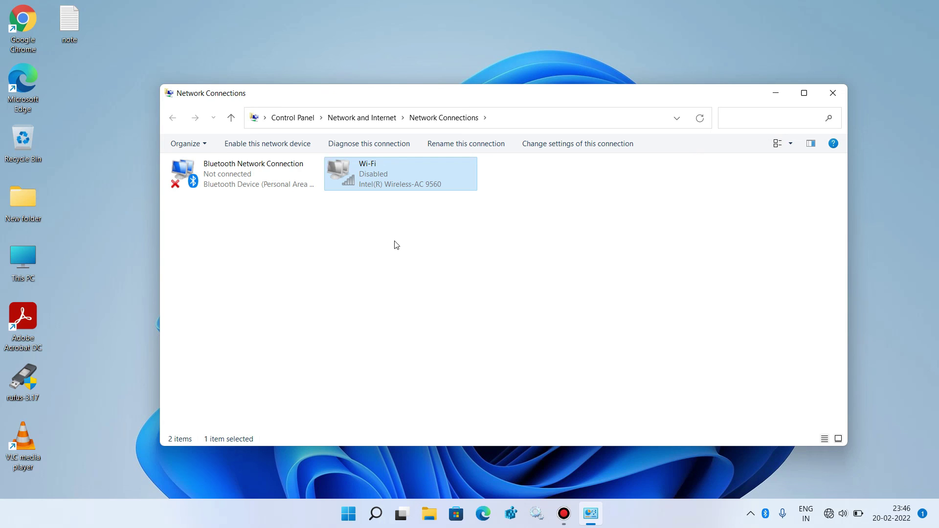
right_click(376, 176)
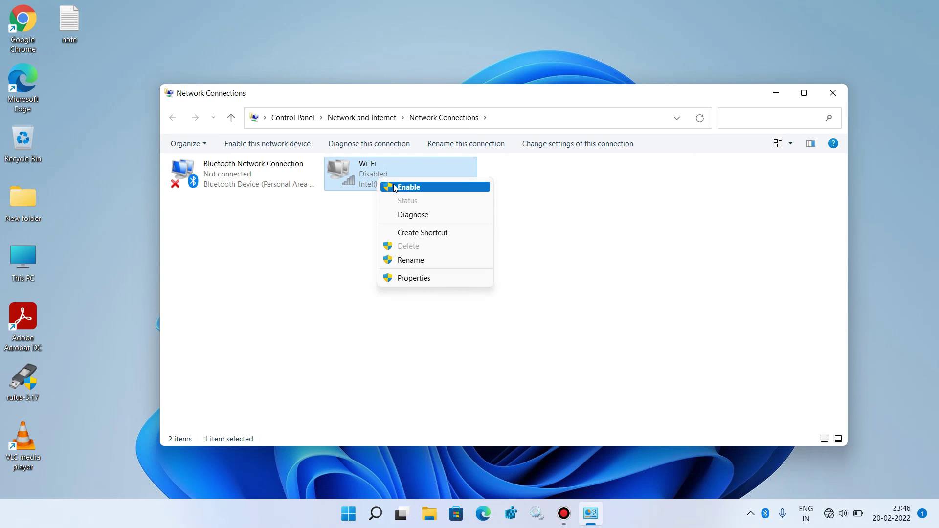
click(409, 189)
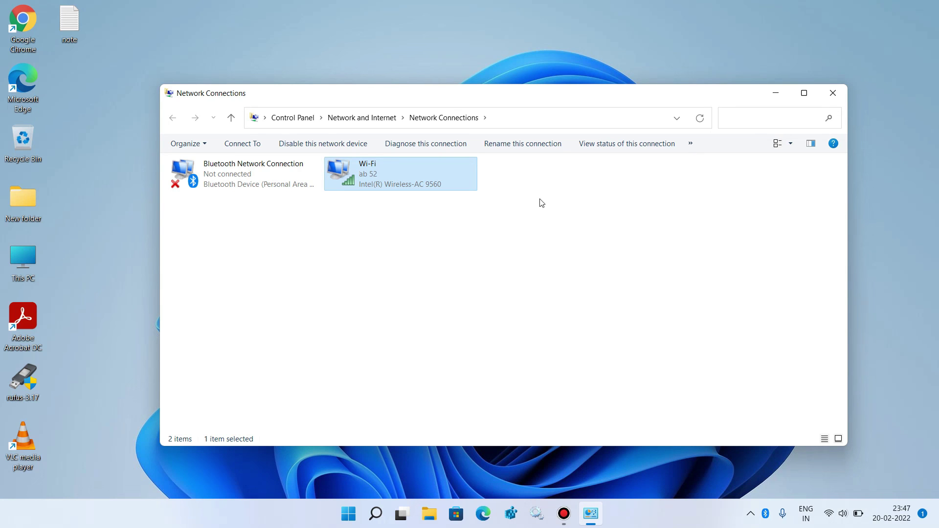
click(830, 92)
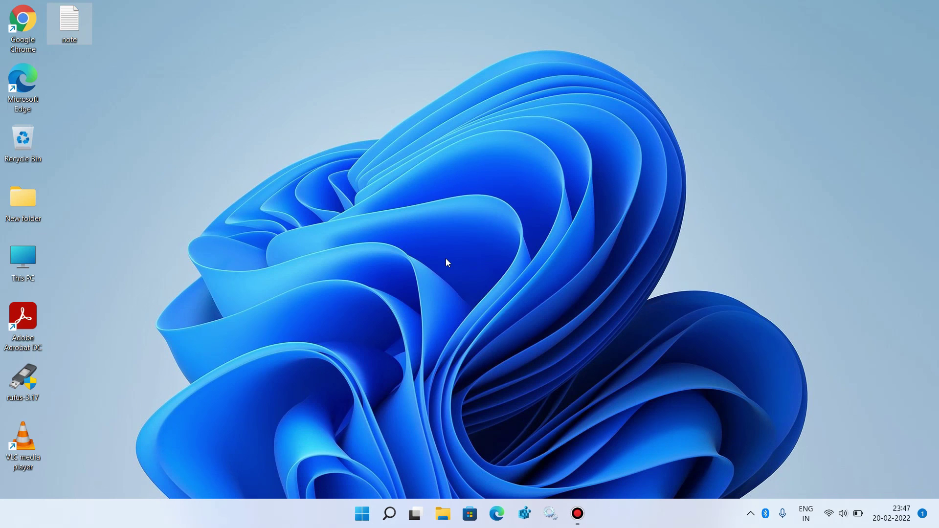